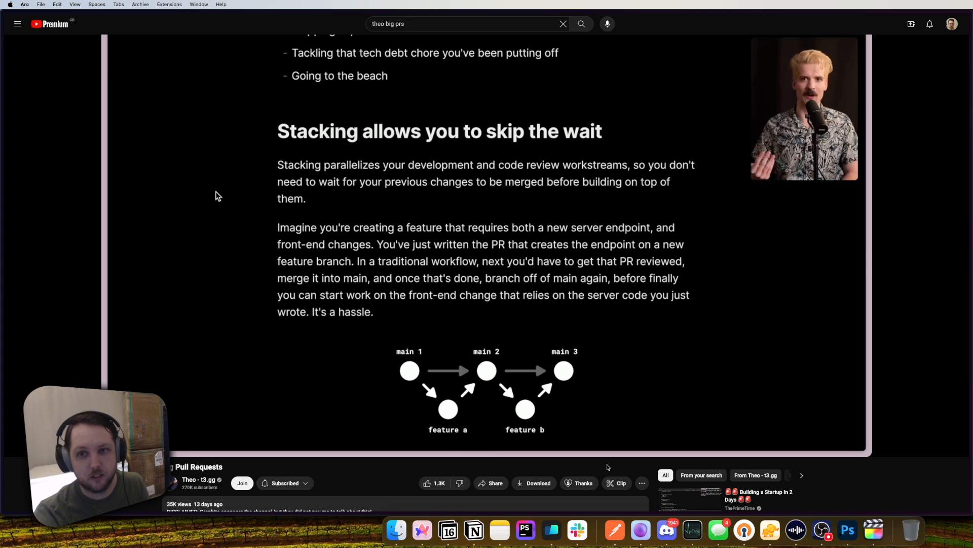
- Pause the video on the "Stacking allows you to skip the wait" section to comment
key(space)
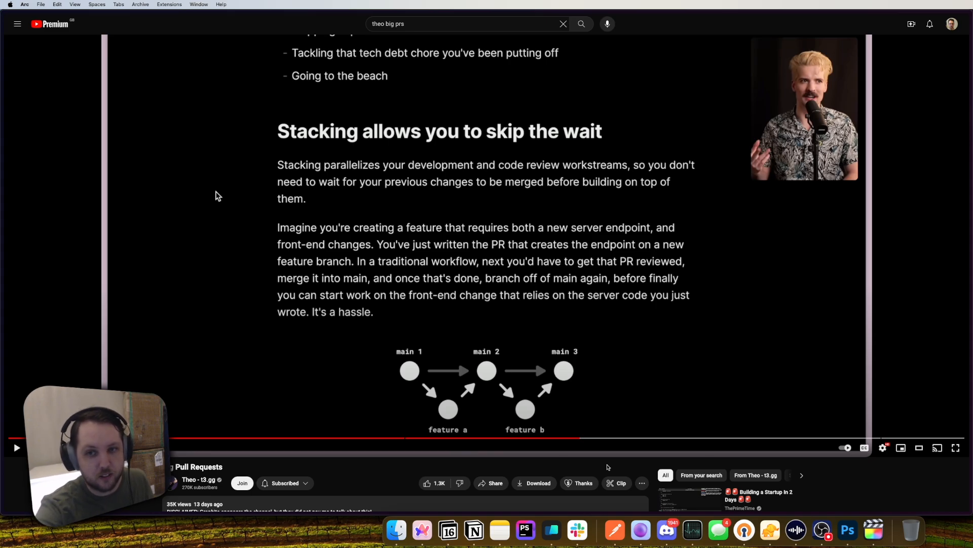
- Resume playback toward the diagram where feature b branches from feature a
key(space)
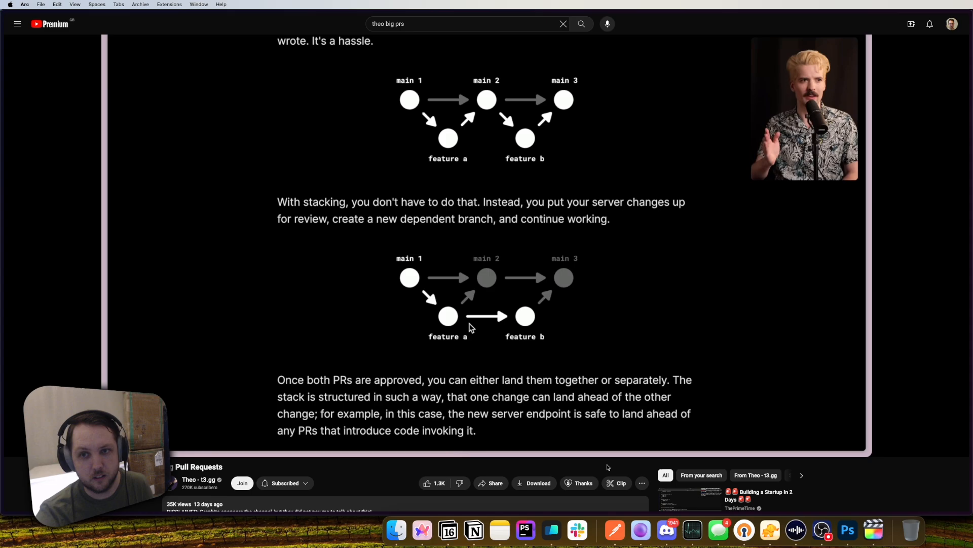
- Pause the video on the dependent-branch diagram
key(space)
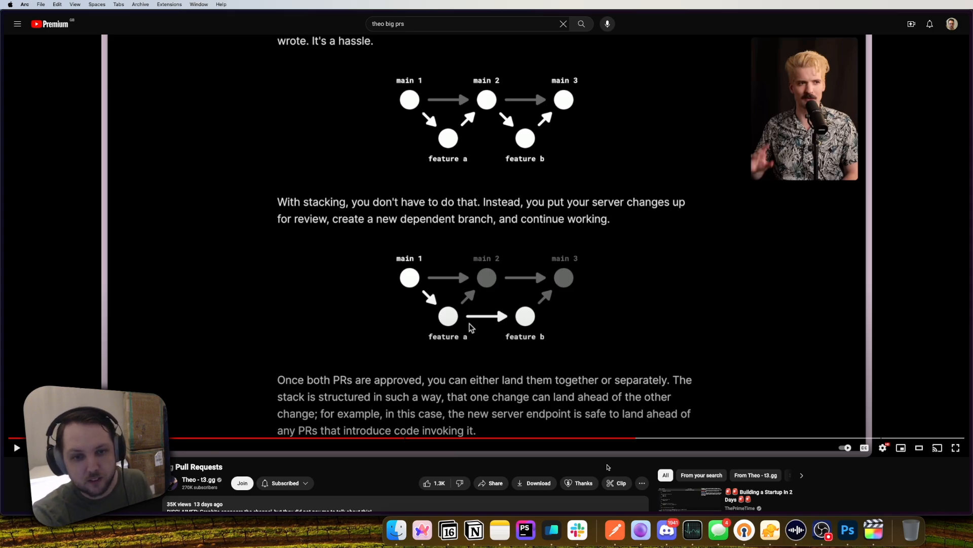
- Resume playback, then pause at the "Stacking manually is hard" section
click(469, 327)
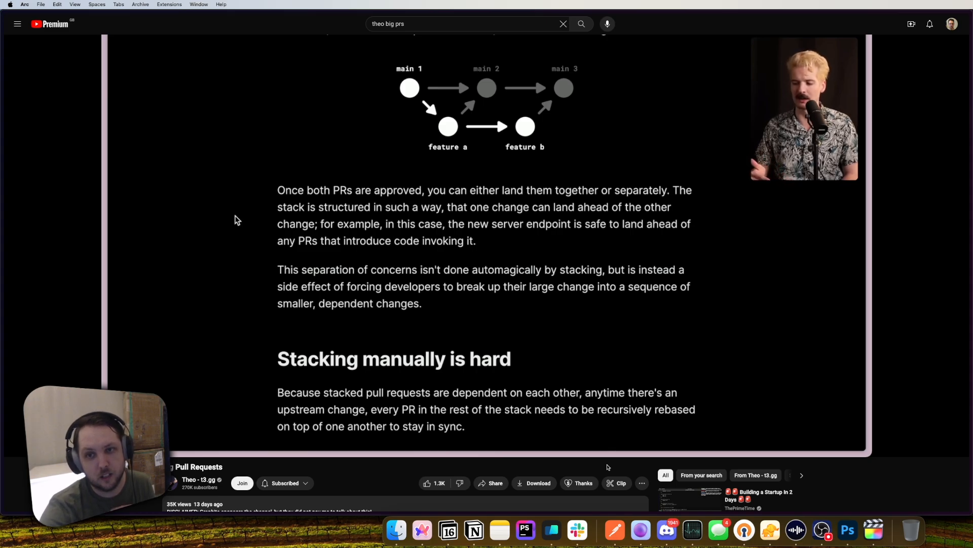
key(space)
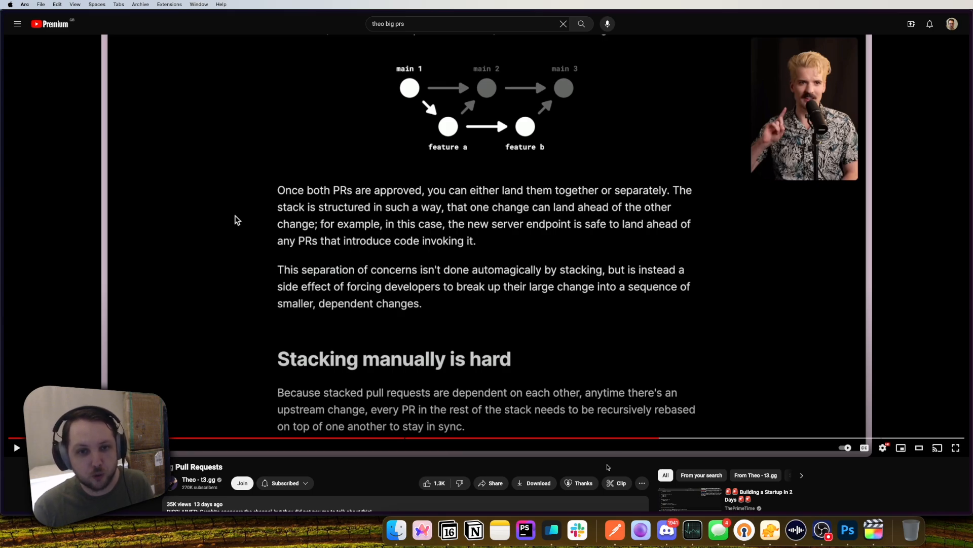
- Alternate resuming and pausing twice to comment on the "Stacking manually is hard" section
click(236, 220)
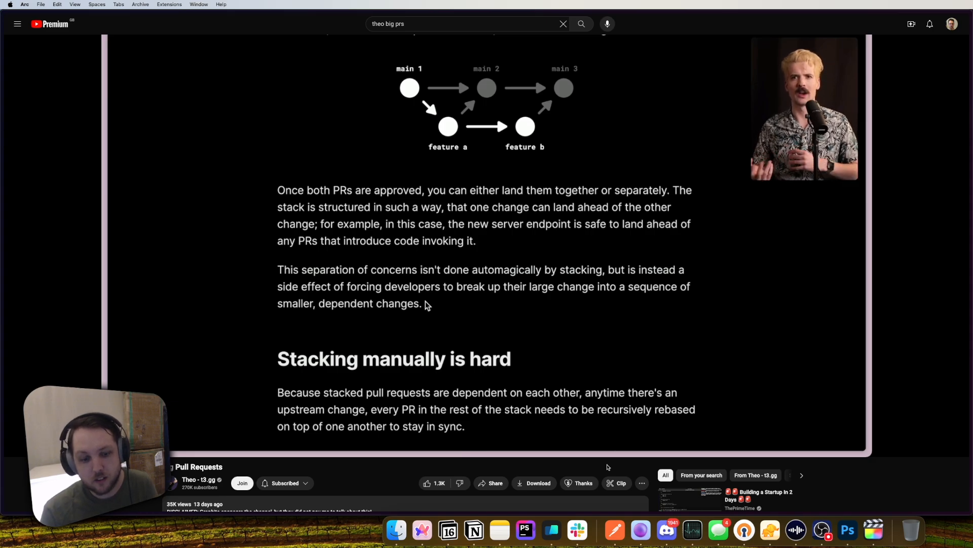
click(424, 304)
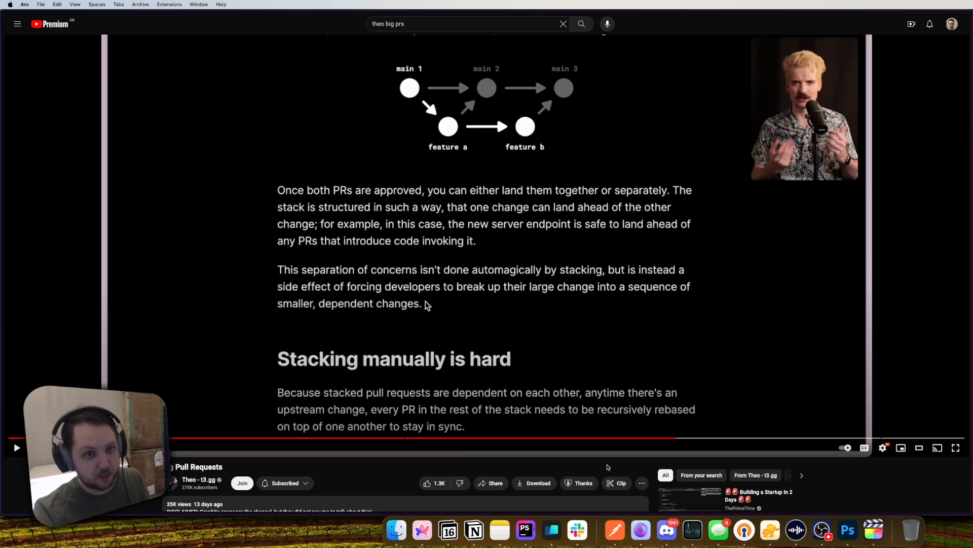
key(space)
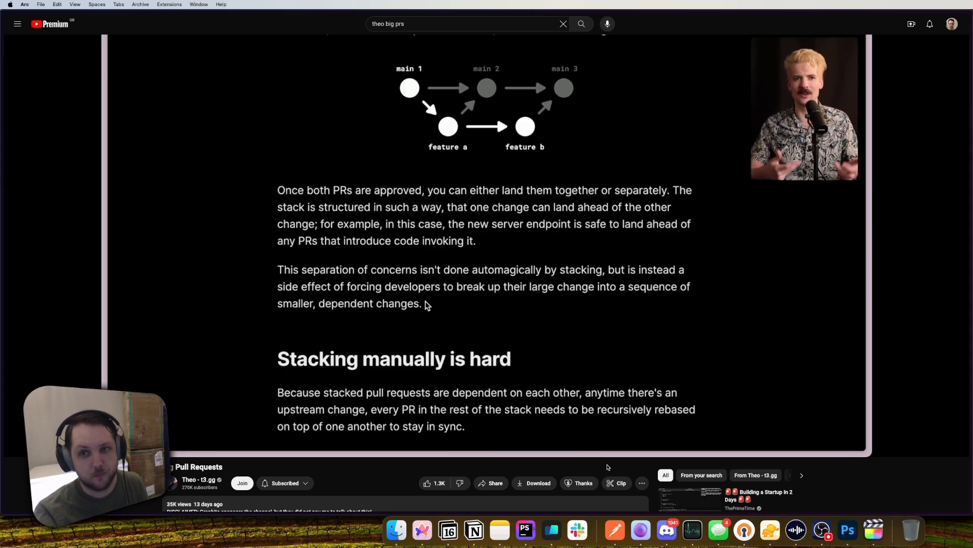
key(space)
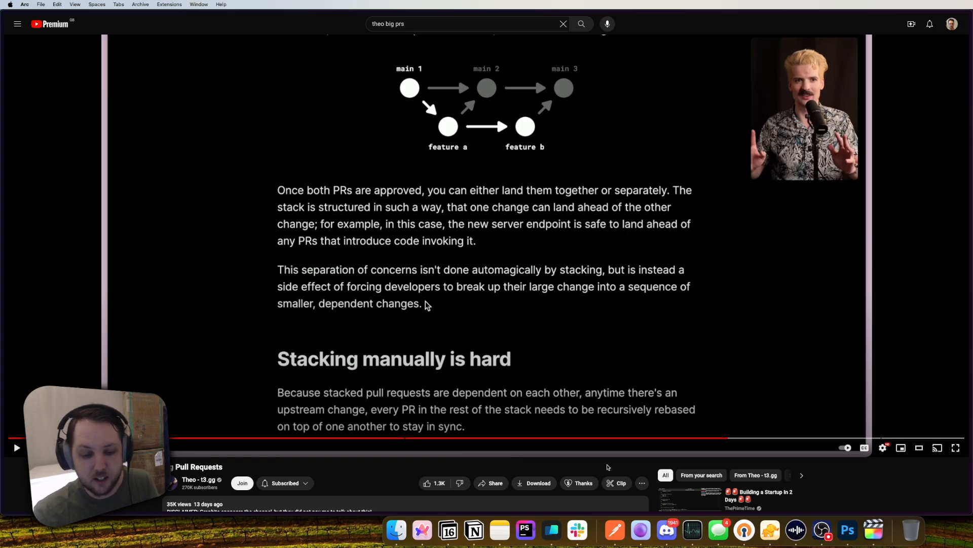
- Resume playback so the video cuts to the creator's live chat view
key(space)
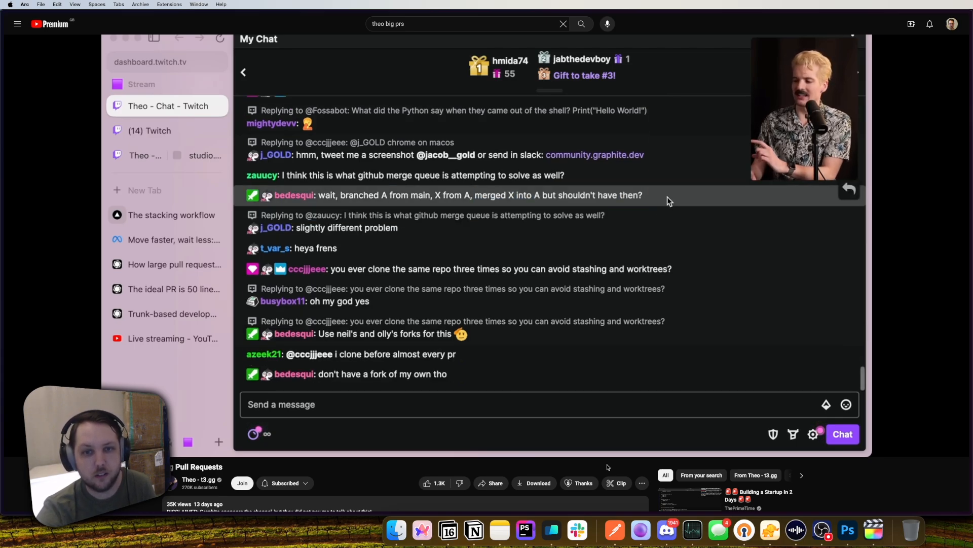
- Pause on the live chat to discuss, then resume playback back to the article
click(667, 198)
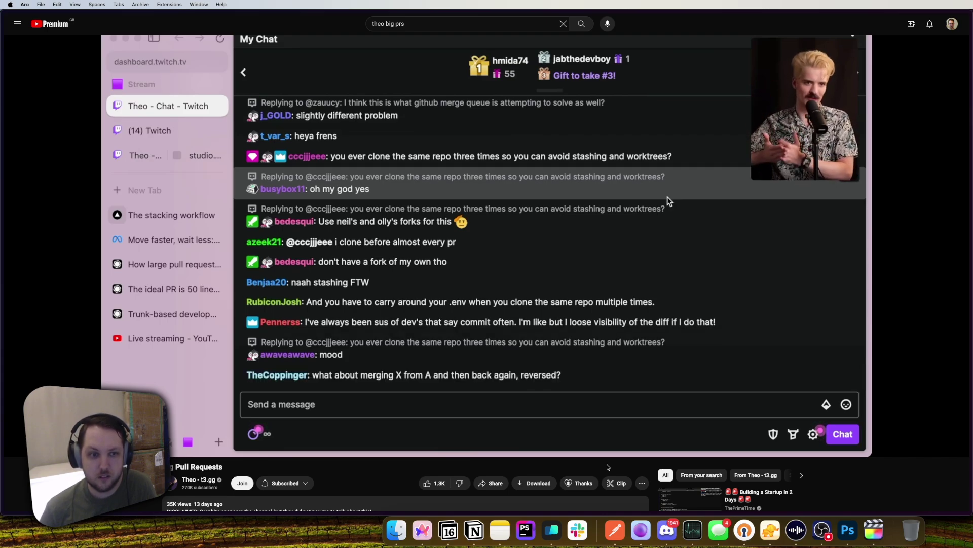
click(151, 217)
scroll(456, 297, down, 3)
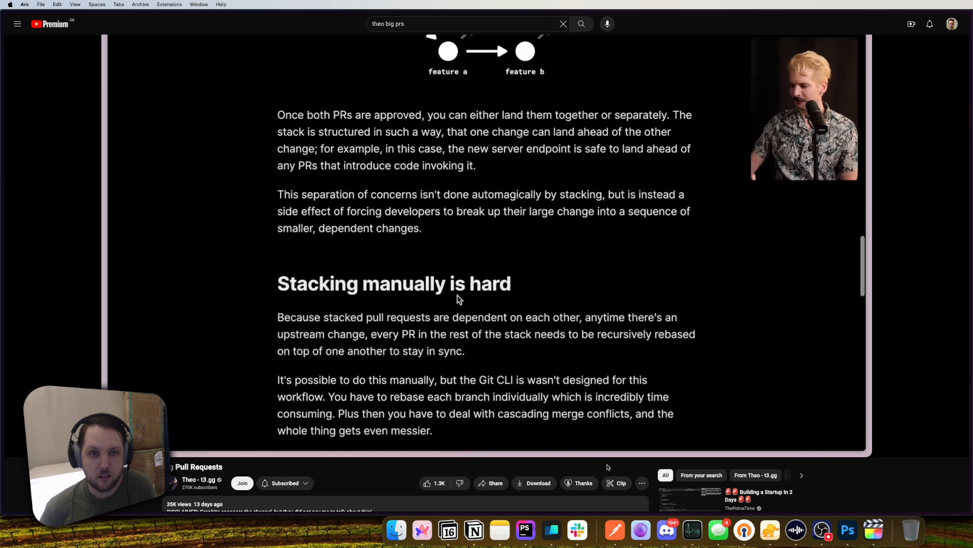
scroll(278, 177, down, 3)
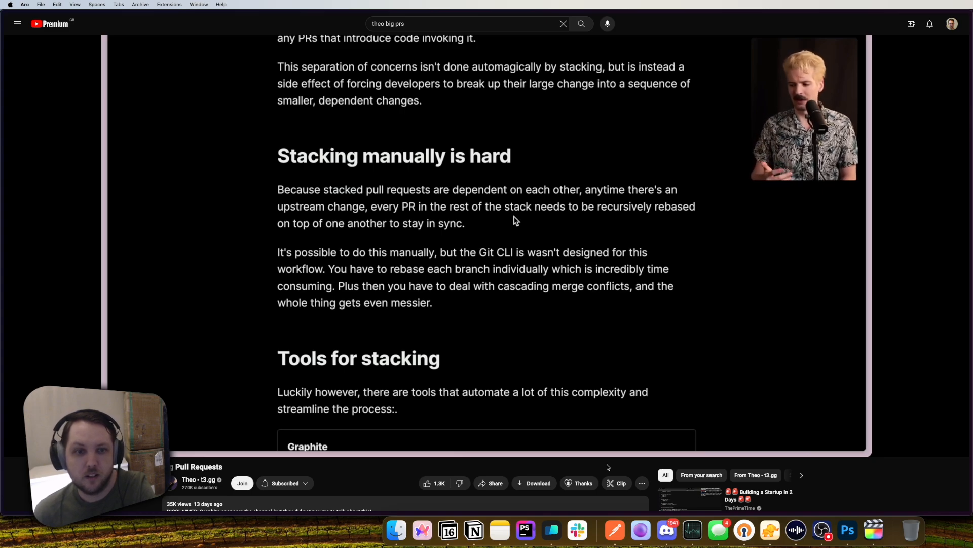
- Pause the video at the "Tools for stacking" section to comment
key(space)
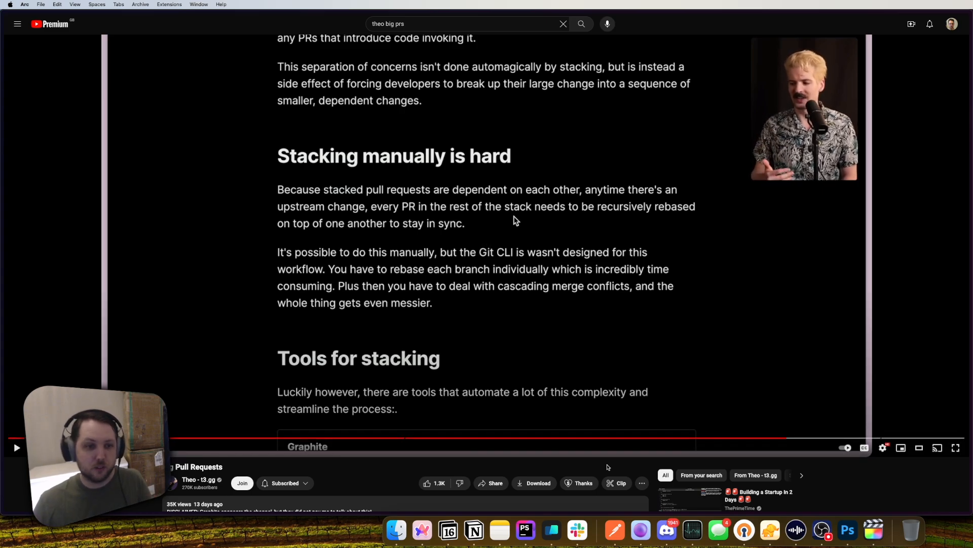